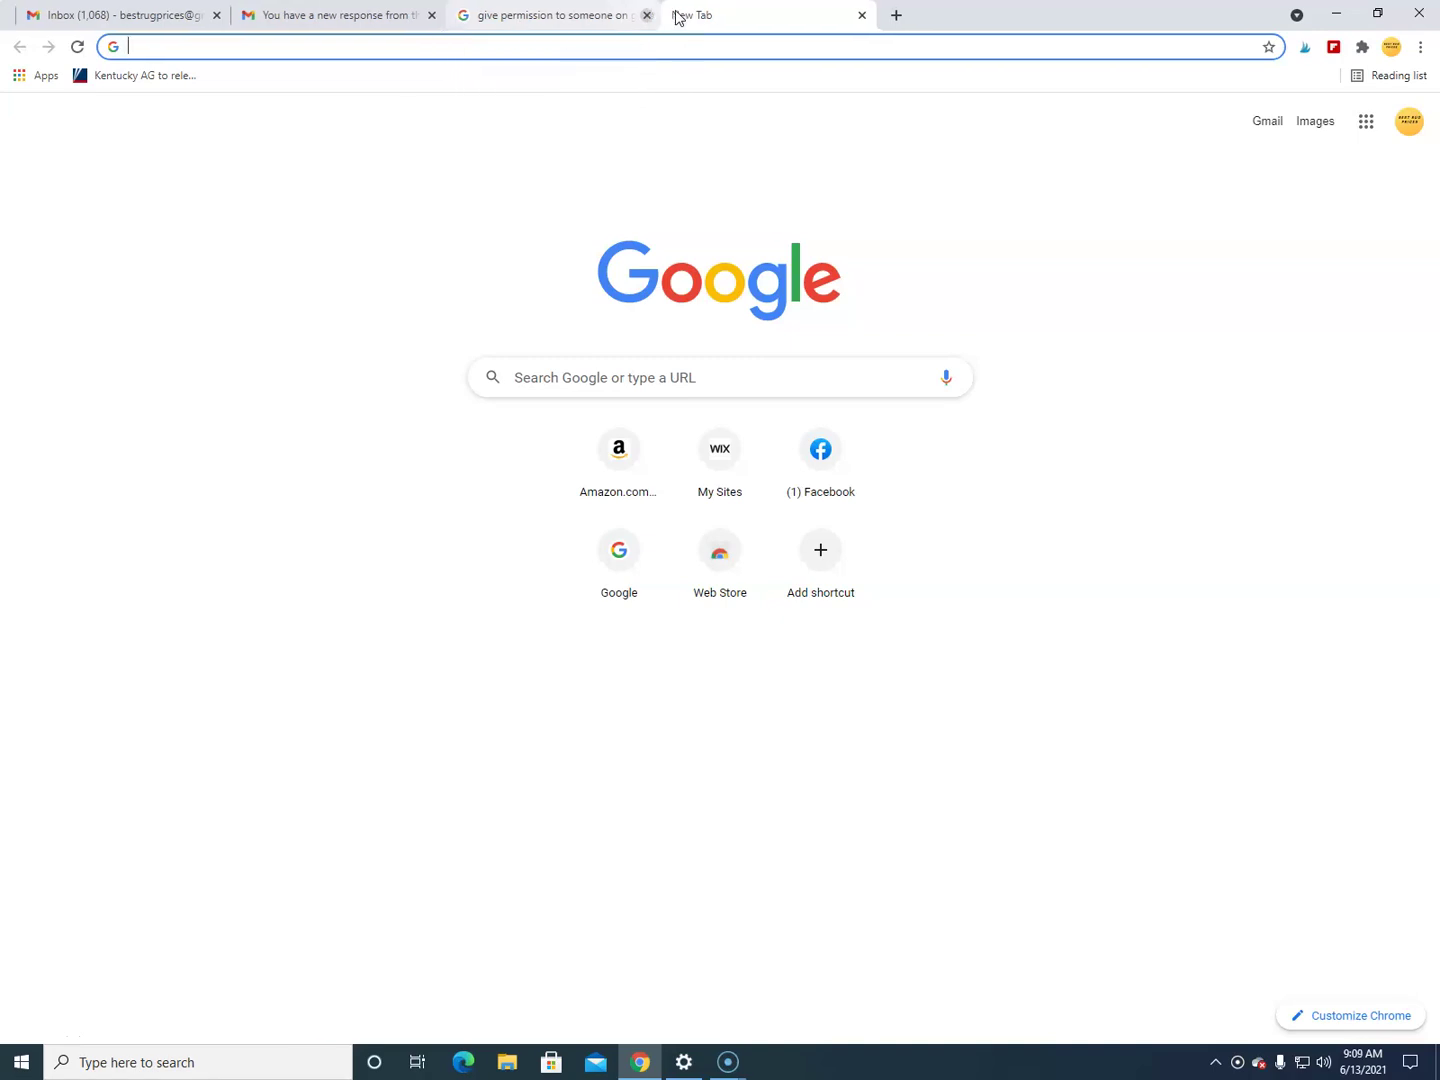
pyautogui.write('g')
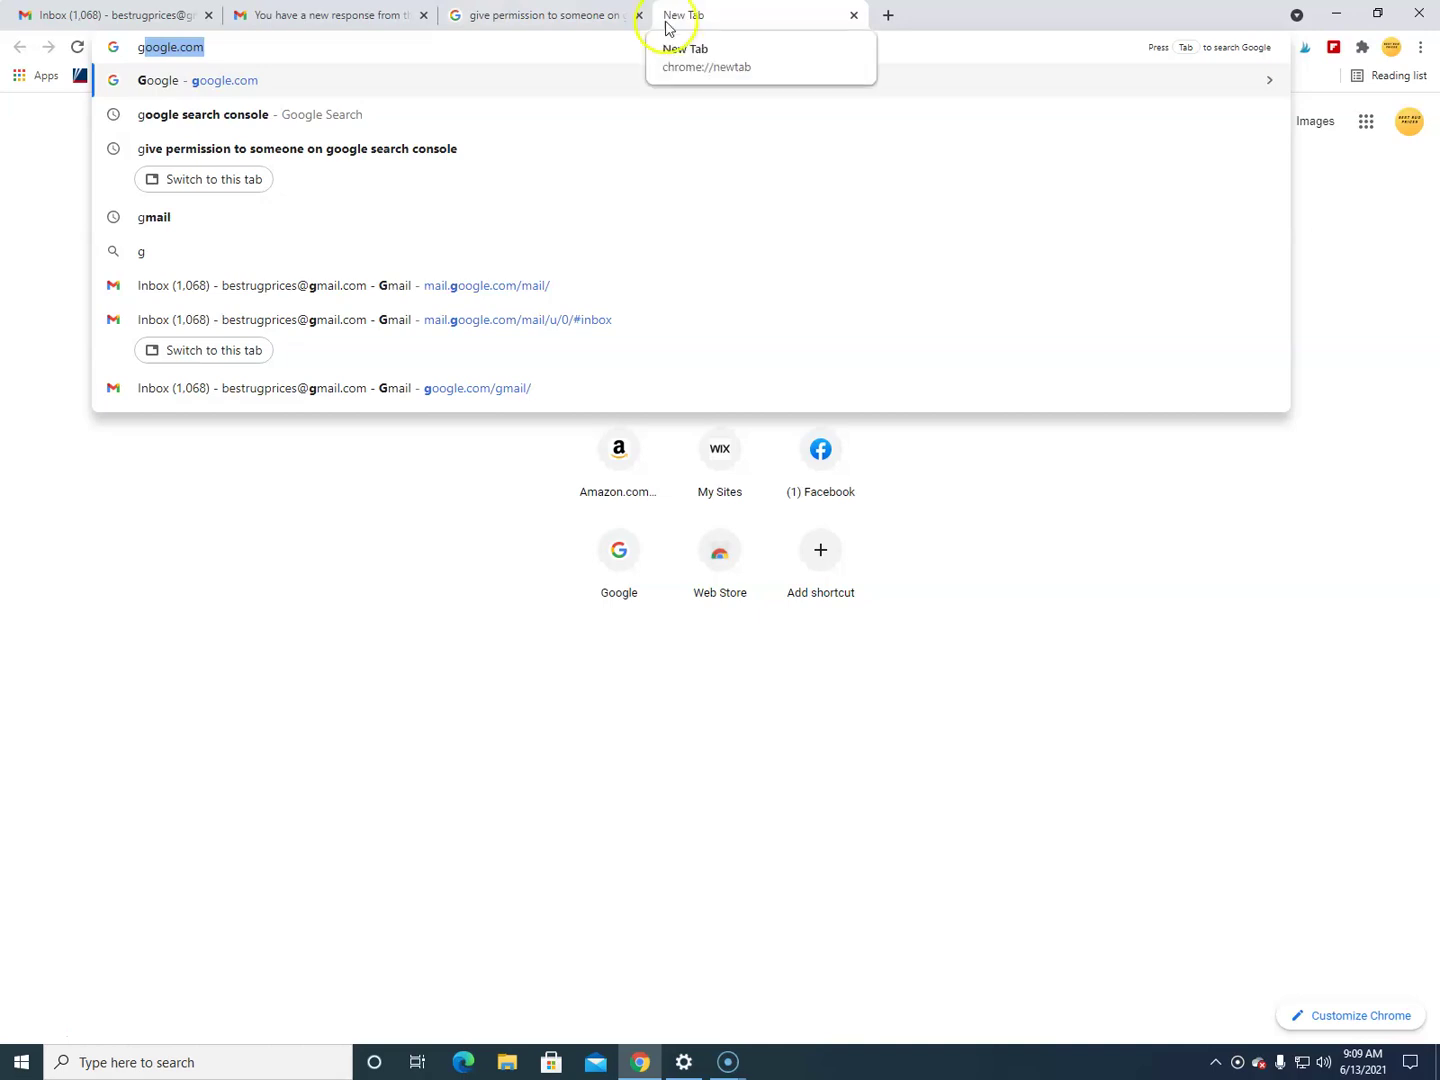
# Run a Google search for 'google search console' from the address bar suggestion
pyautogui.click(362, 115)
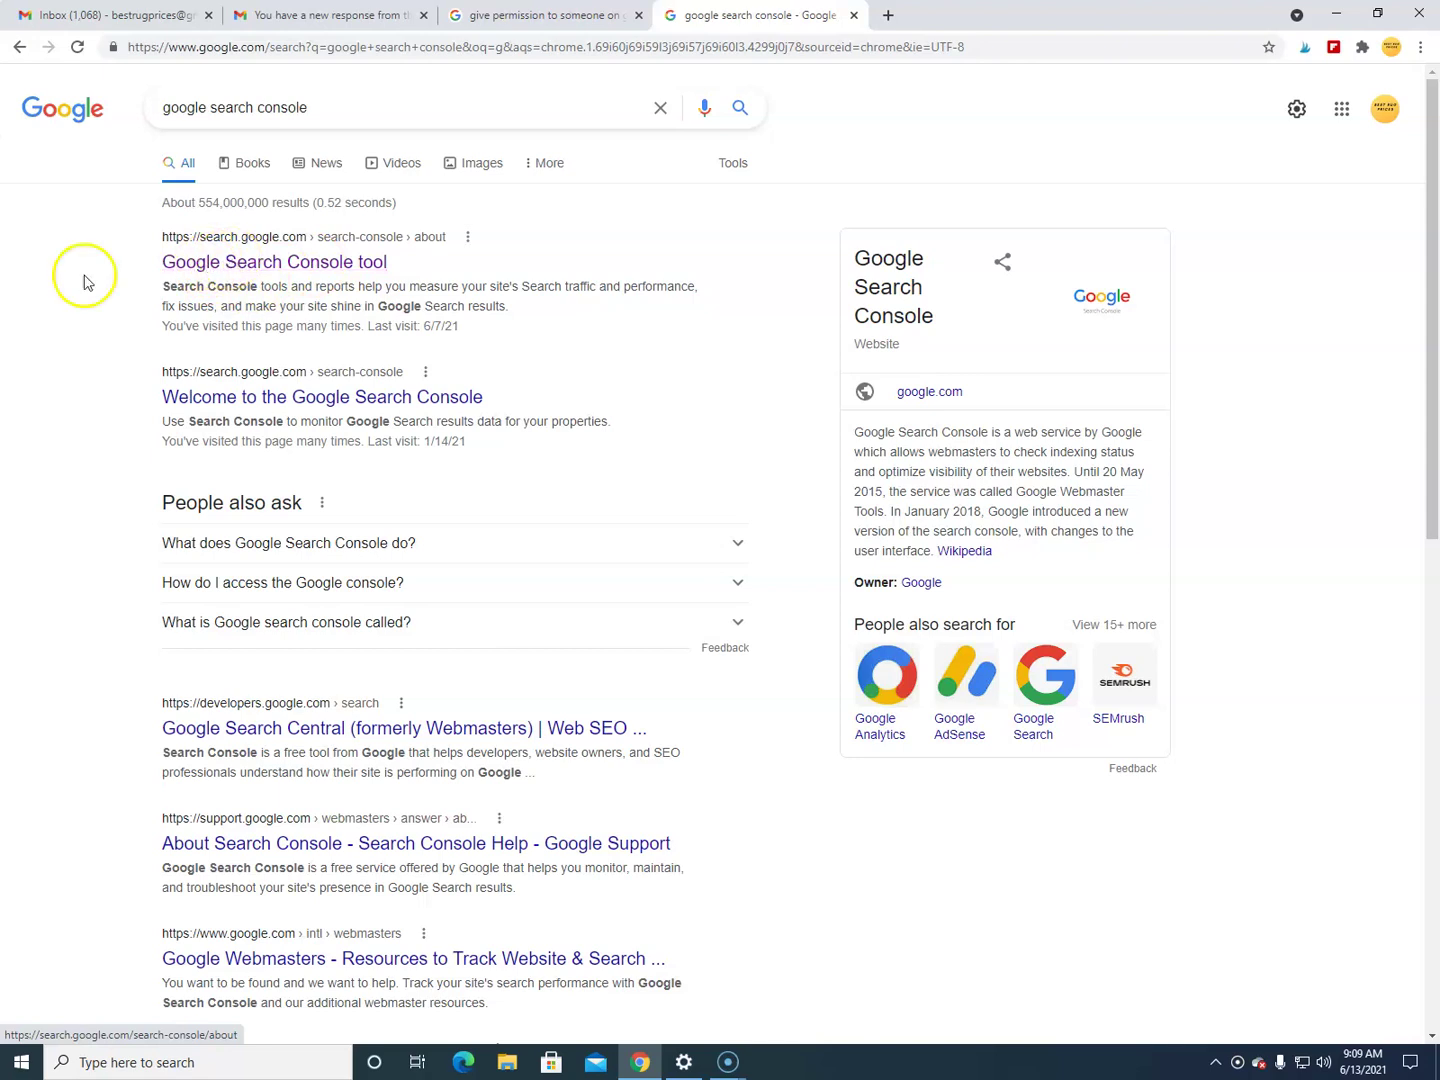
# Open the Search Console tool result and start the app to reach the property Overview
pyautogui.click(257, 260)
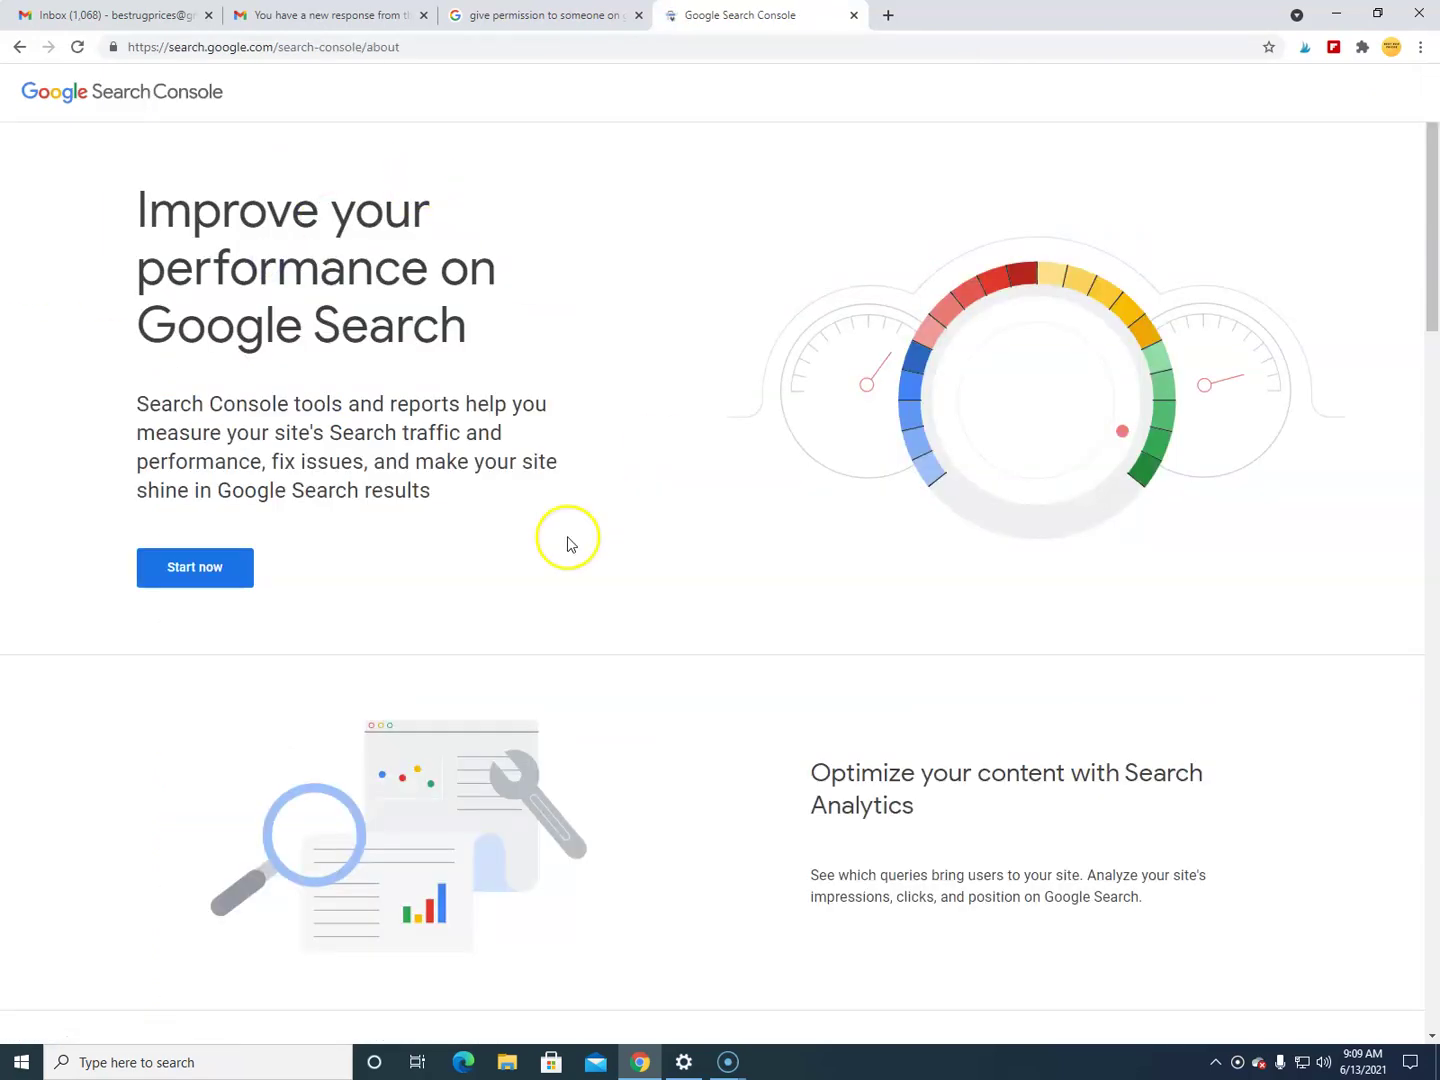
pyautogui.click(200, 568)
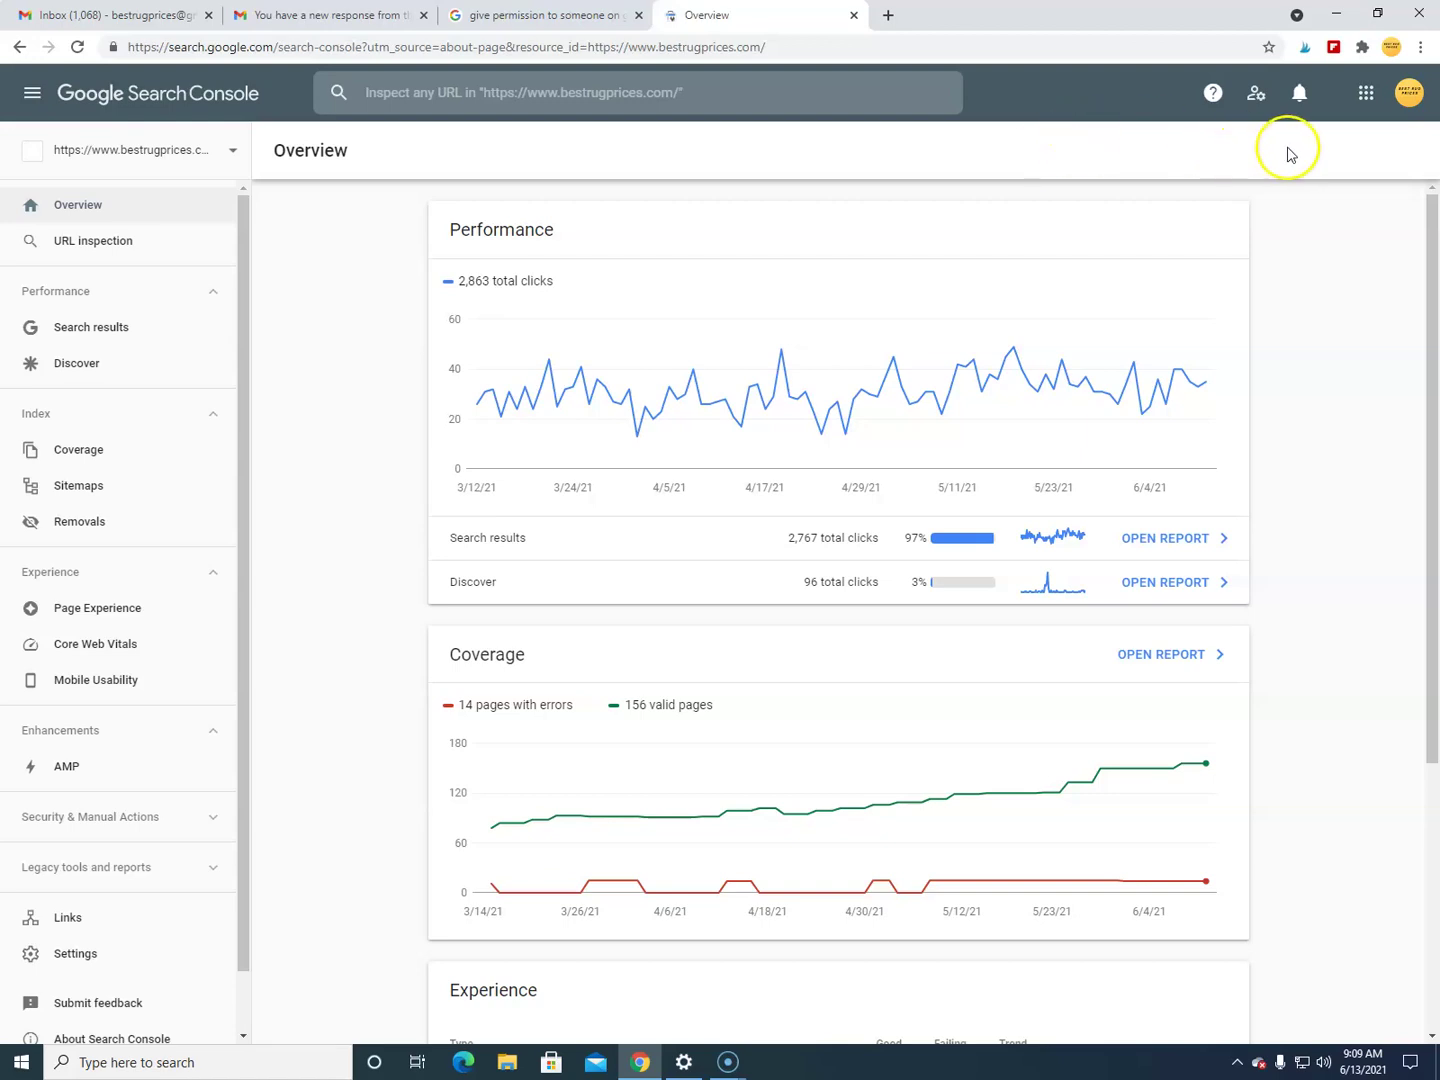
pyautogui.click(233, 155)
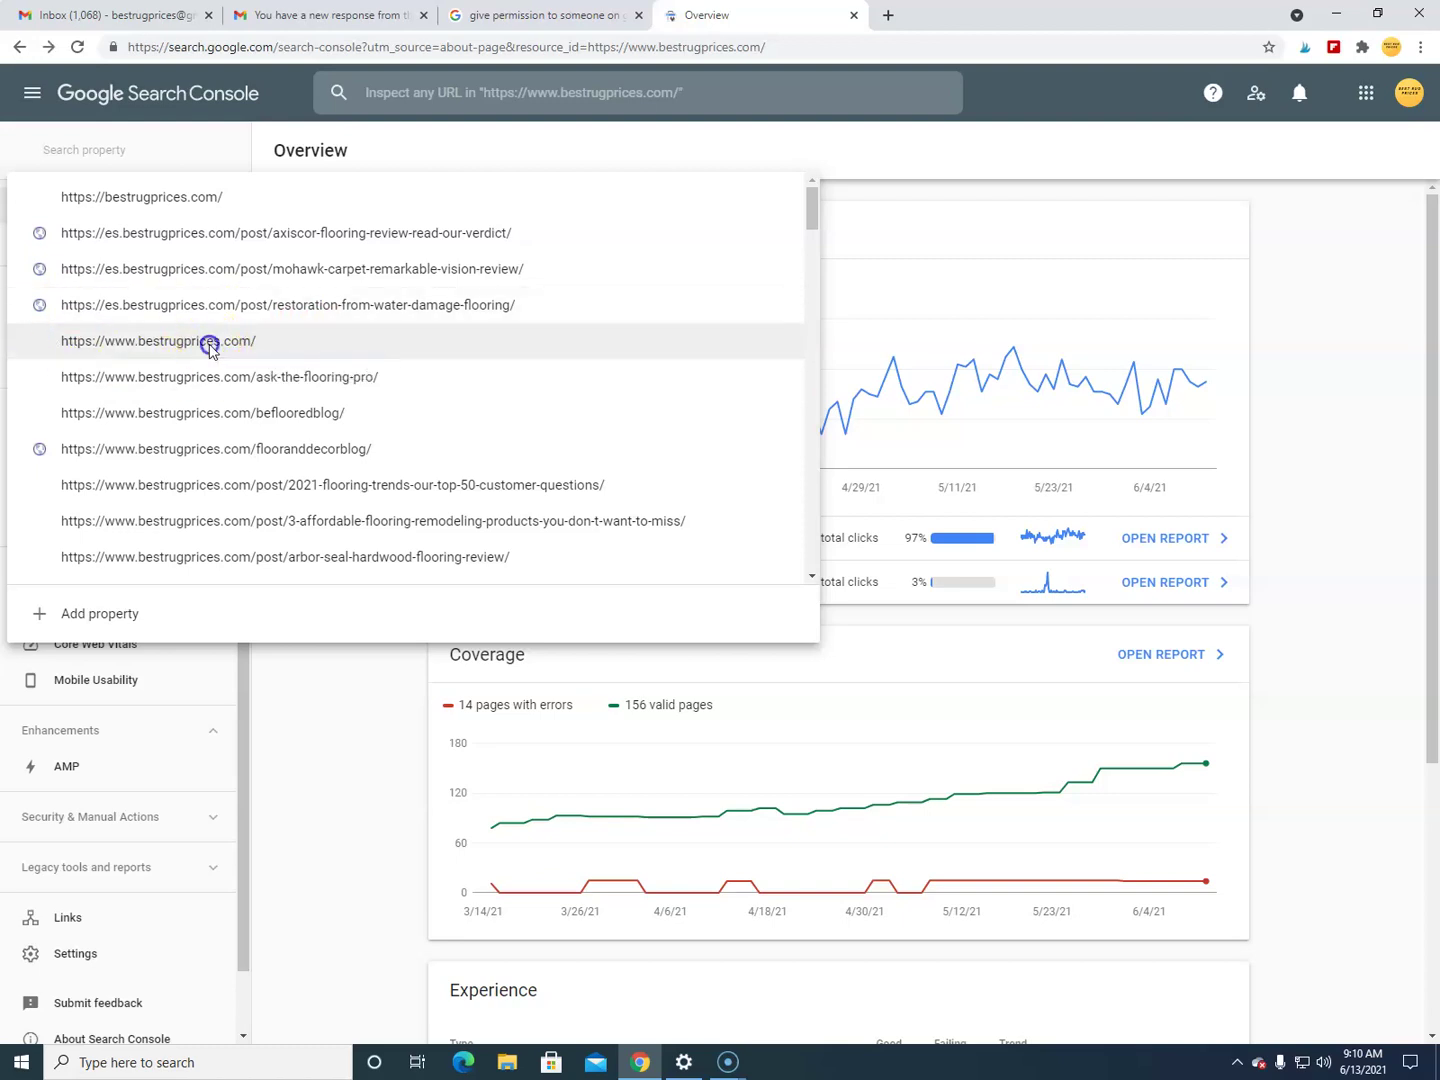
pyautogui.click(210, 343)
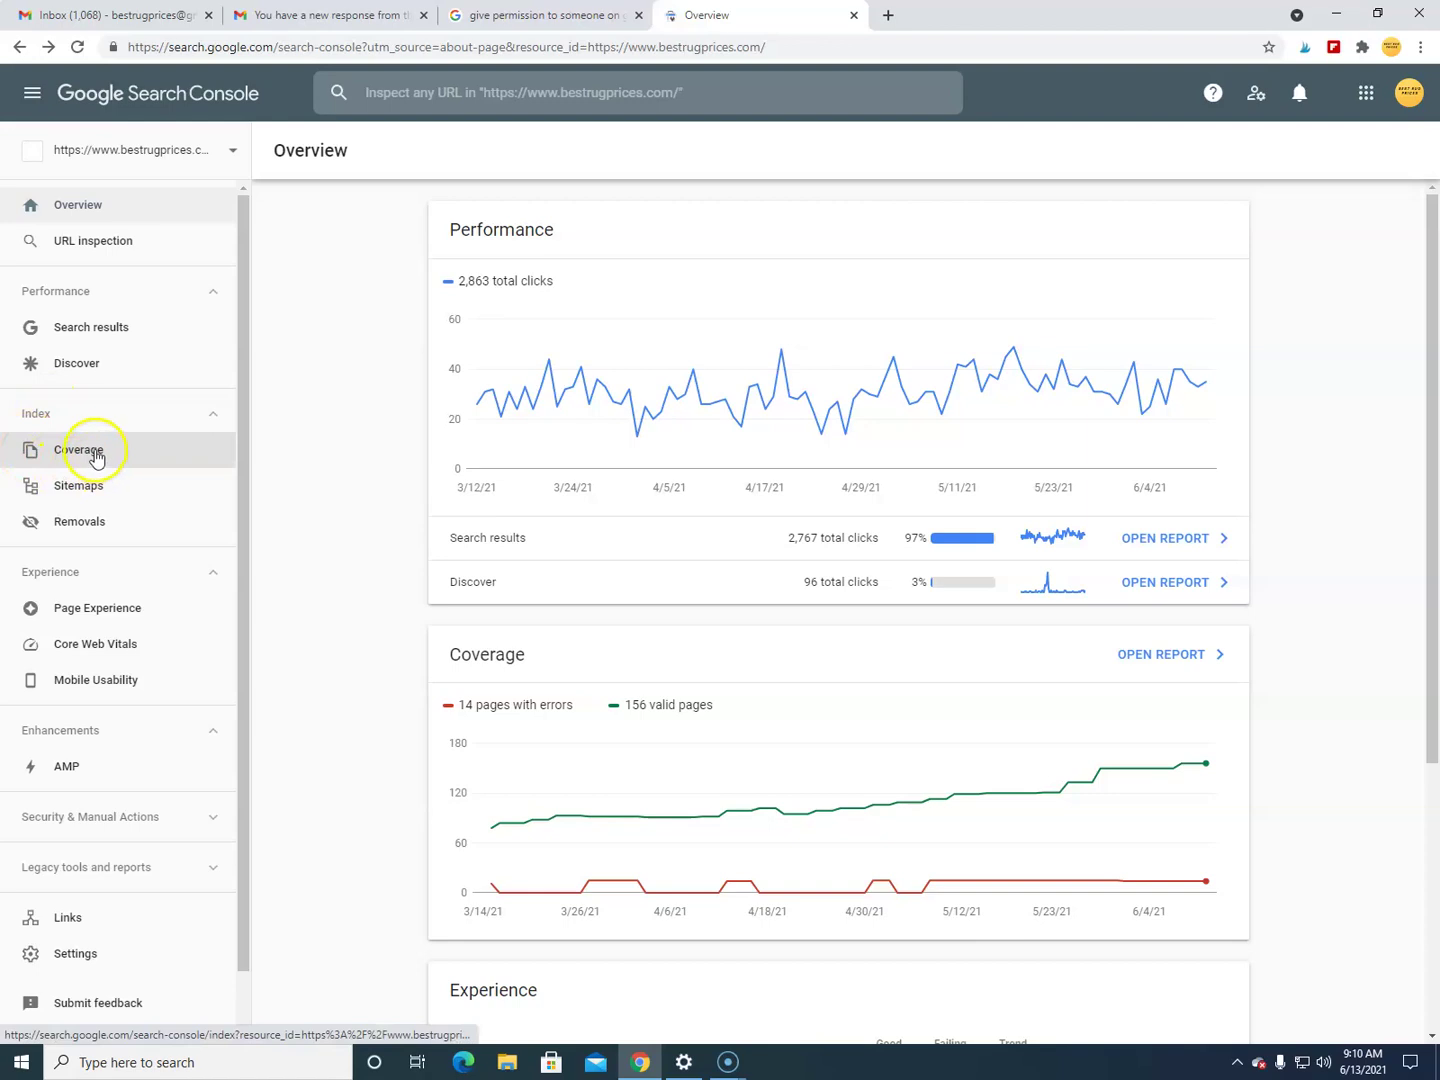
# Open the Coverage report and add Excluded pages (325) alongside the 14 errors
pyautogui.click(95, 459)
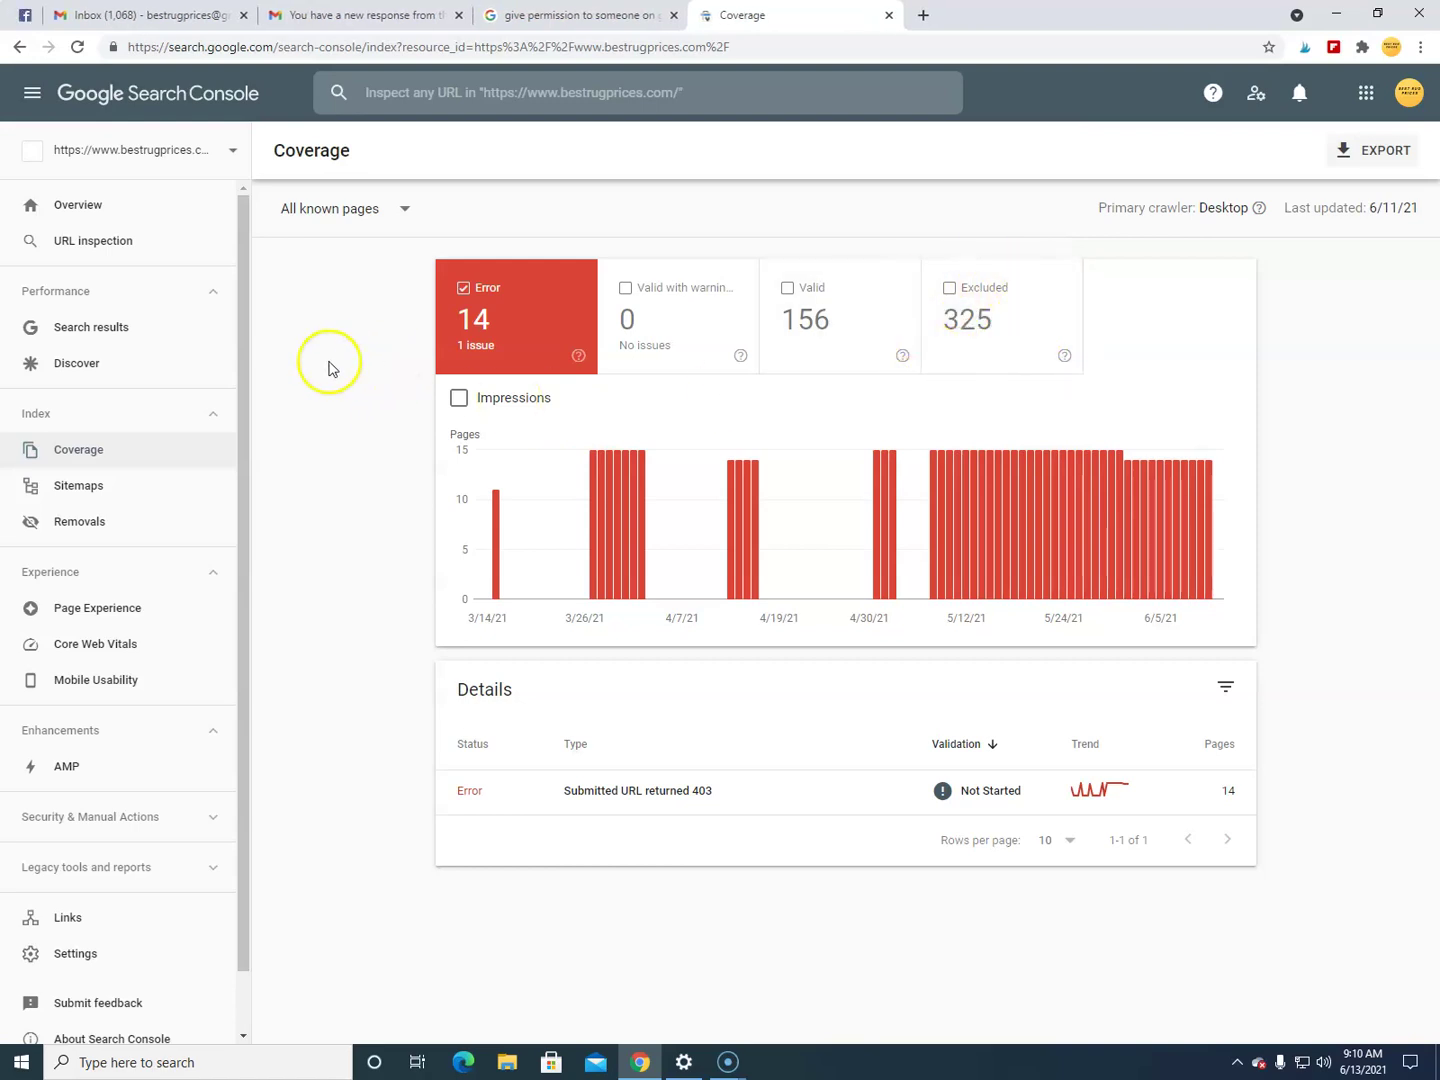
pyautogui.click(981, 323)
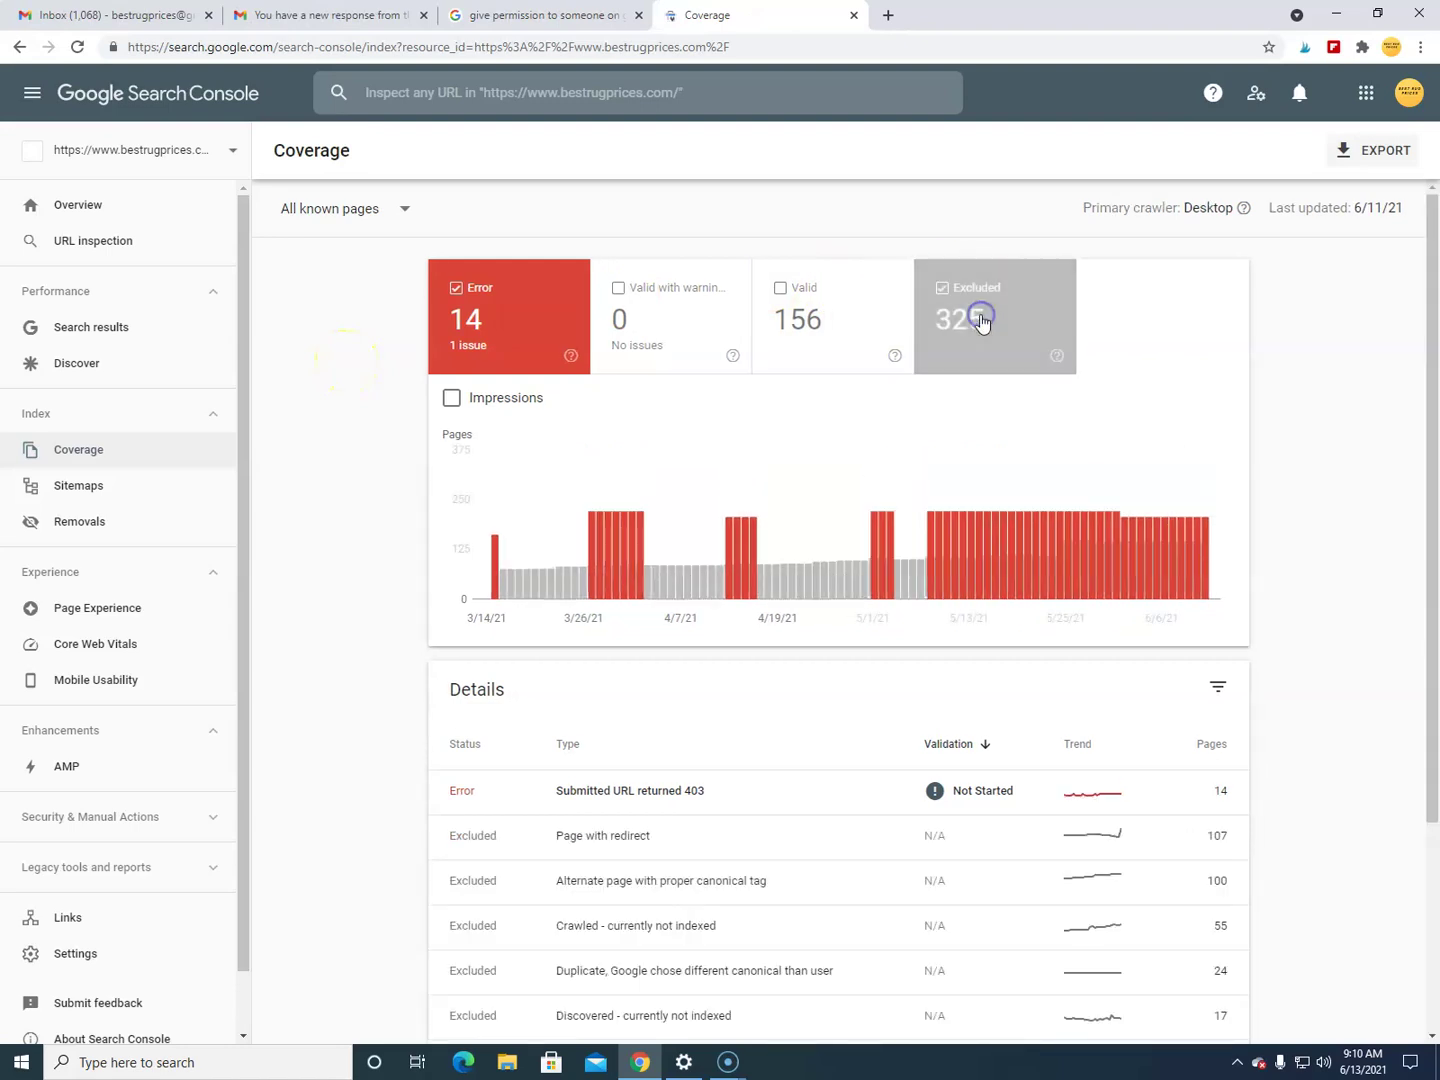
pyautogui.scroll(-3, 376, 506)
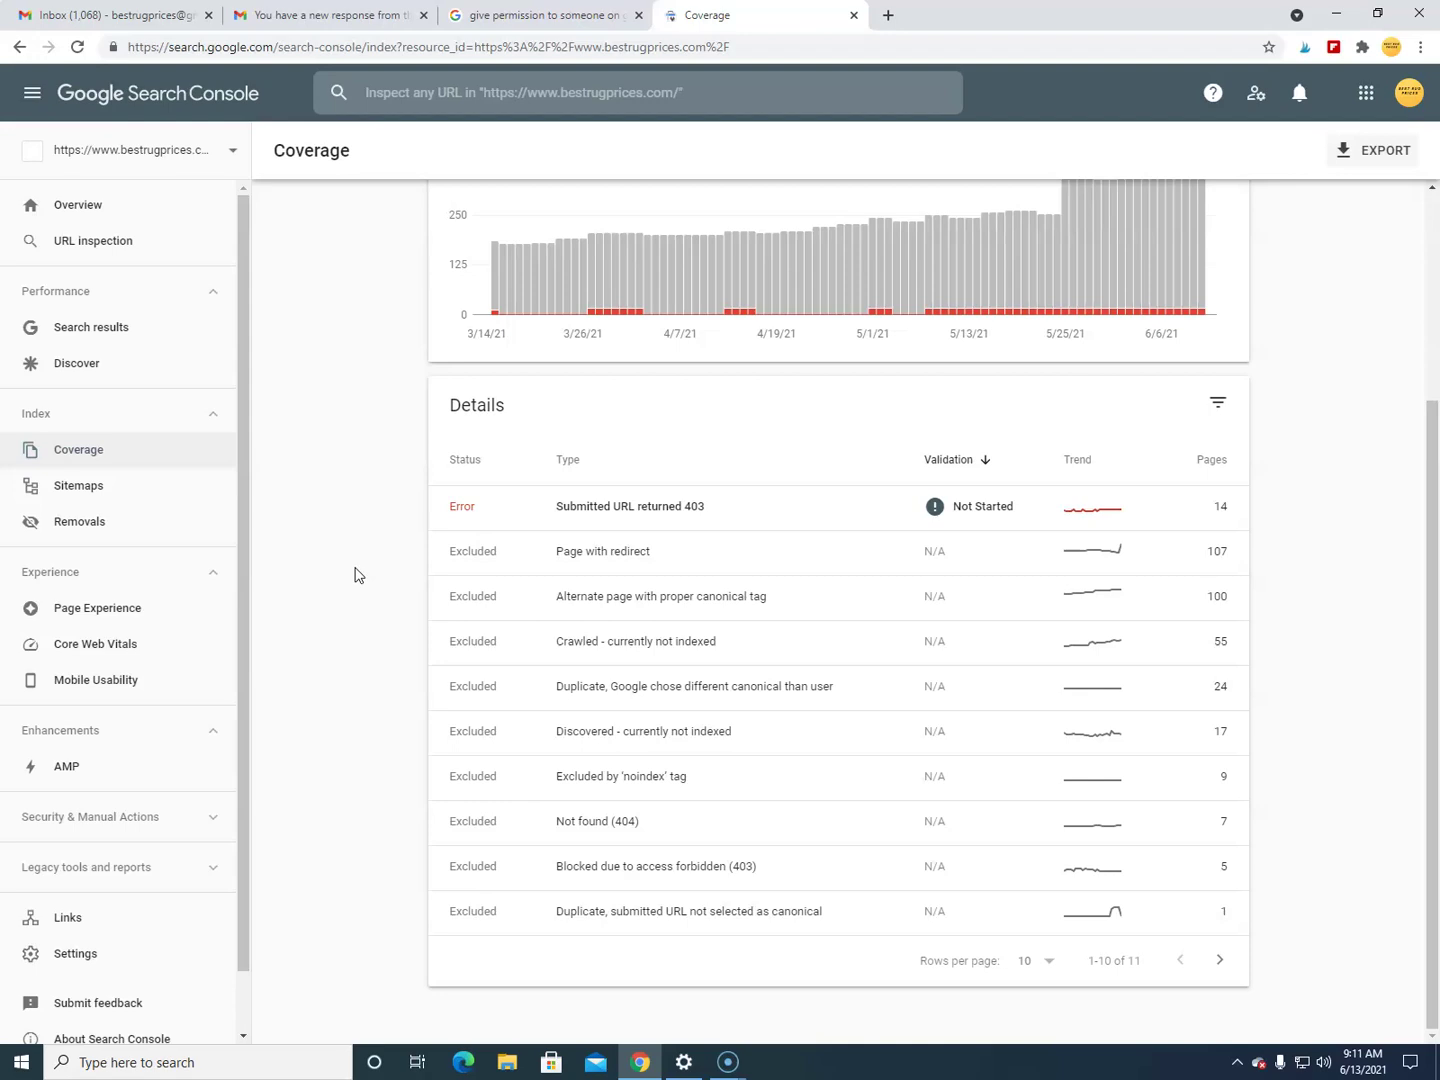
pyautogui.scroll(3, 355, 575)
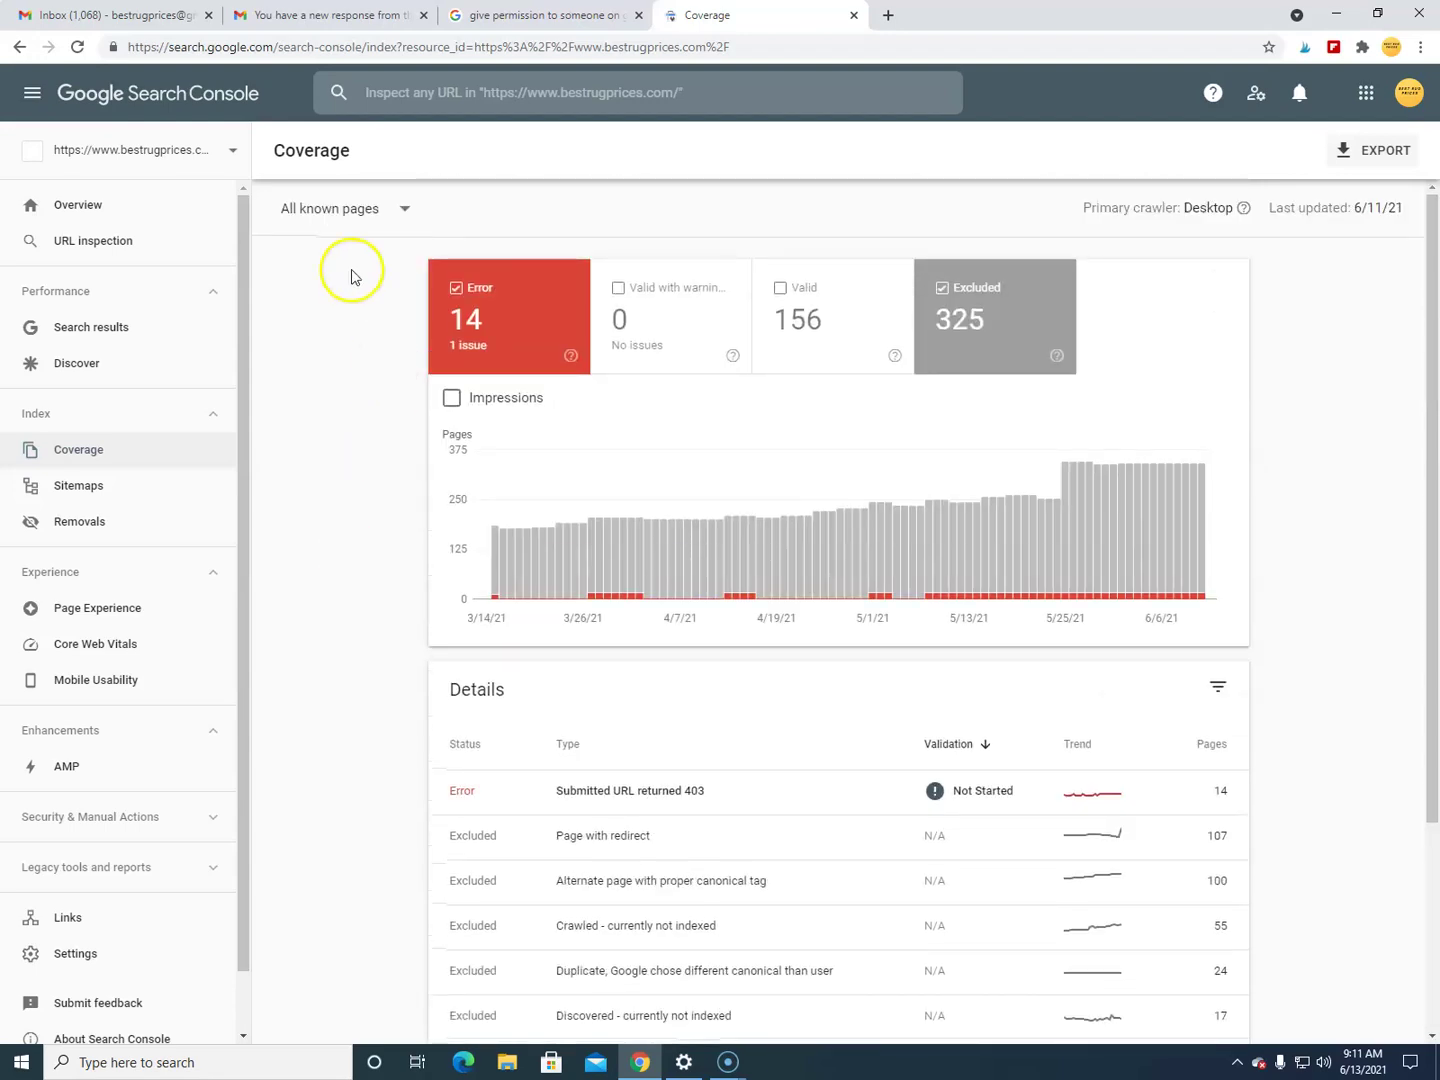
pyautogui.click(193, 150)
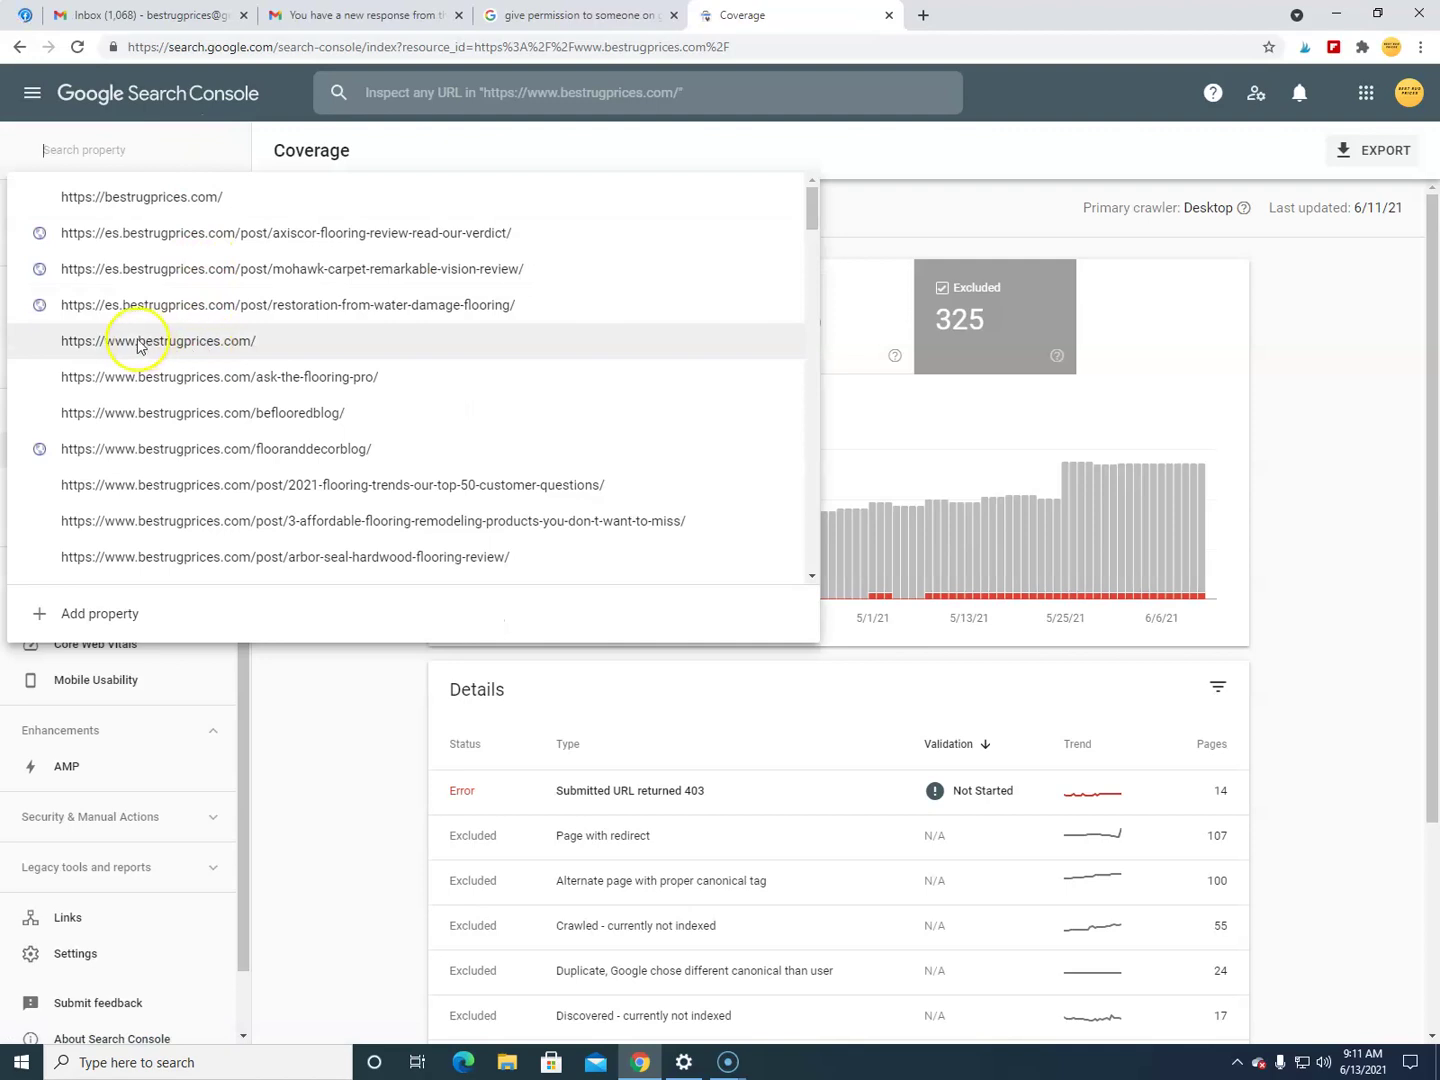
pyautogui.click(186, 340)
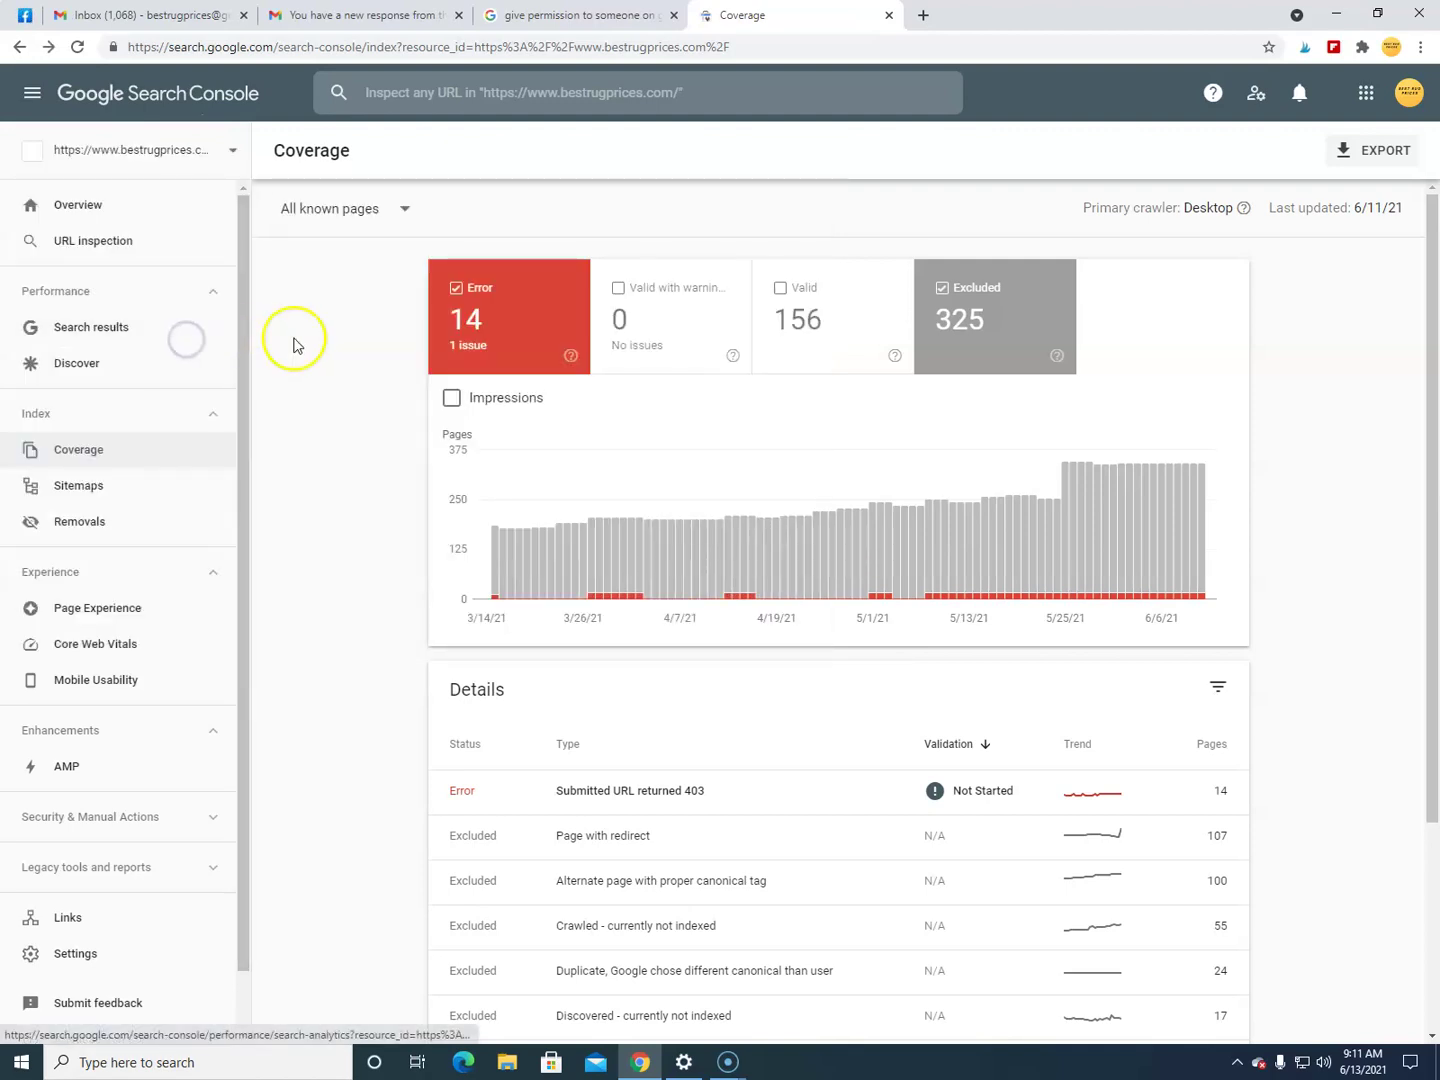